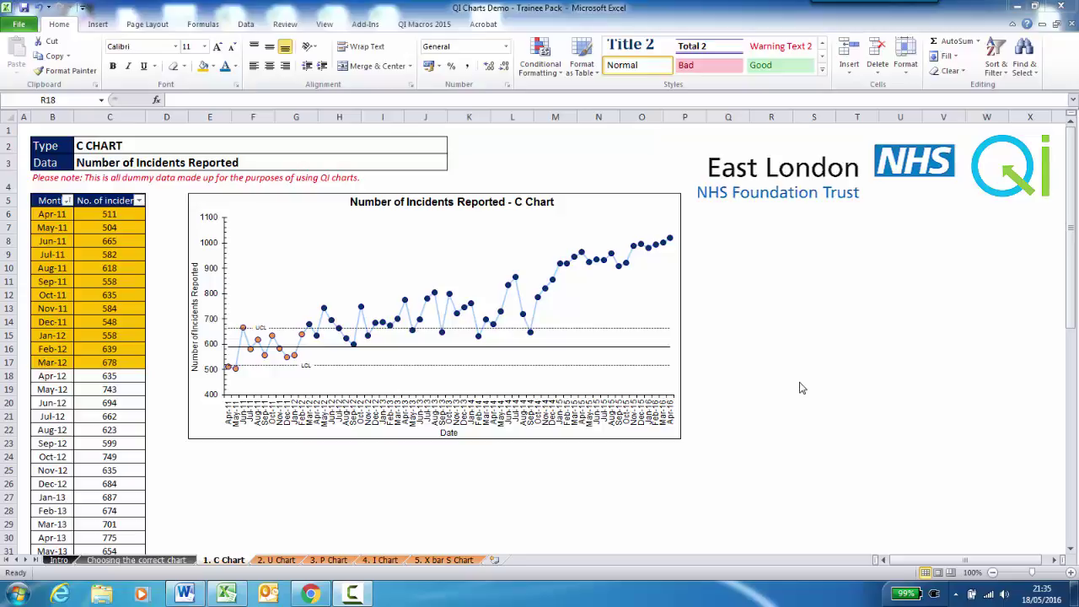
- Add Phase 2 to the Number of Incidents Reported C chart, starting 01/04/2012 and ending 01/11/2012
{"action": "left_click", "coordinate": [619, 192]}
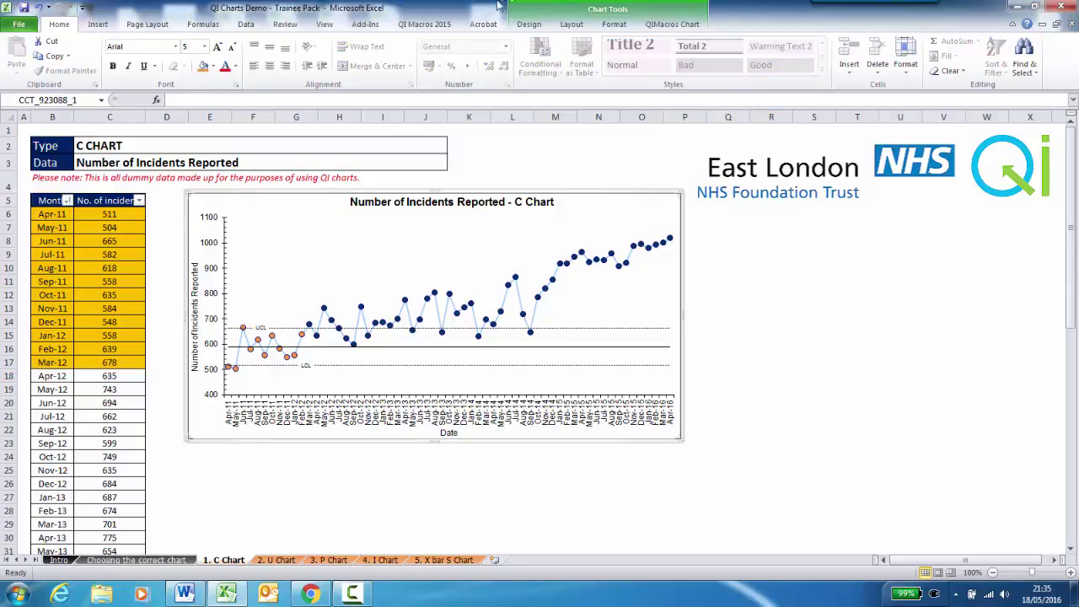
{"action": "left_click", "coordinate": [365, 24]}
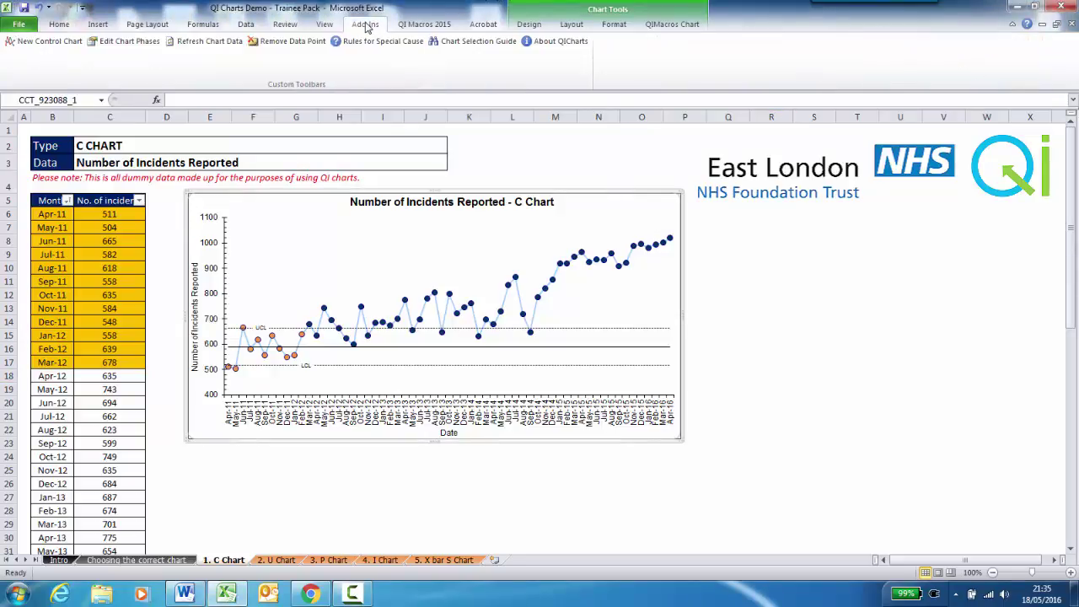
{"action": "left_click", "coordinate": [131, 46]}
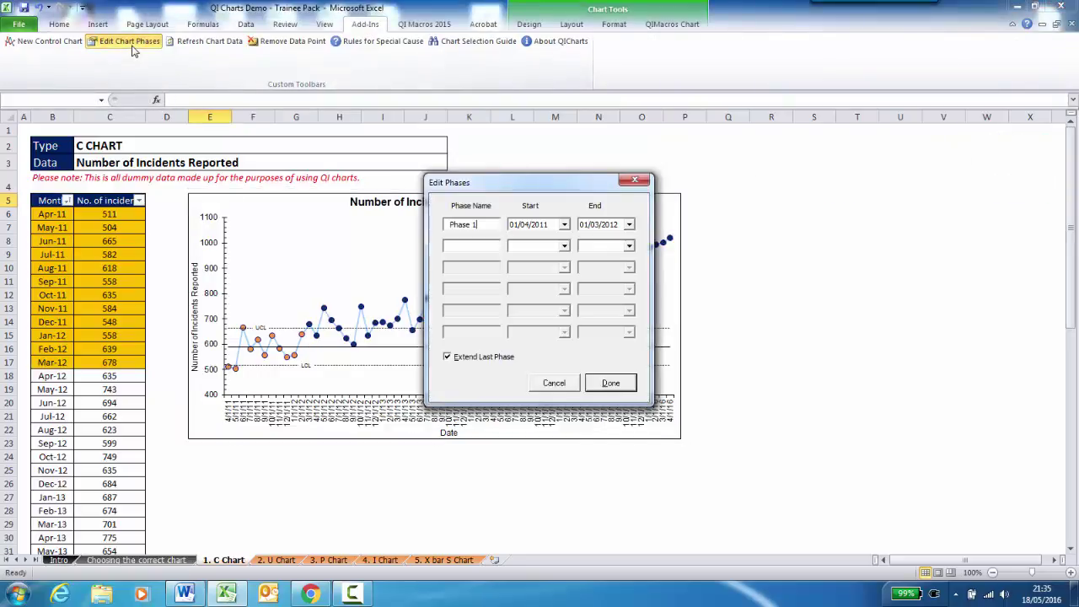
{"action": "left_click_drag", "start_coordinate": [549, 185], "coordinate": [821, 179]}
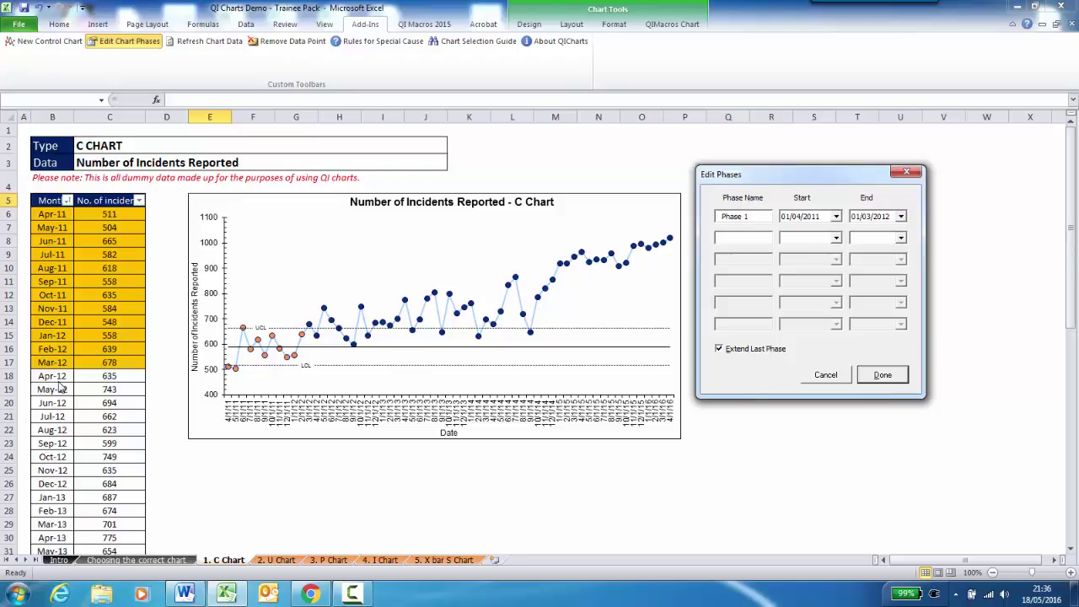
{"action": "left_click", "coordinate": [836, 239]}
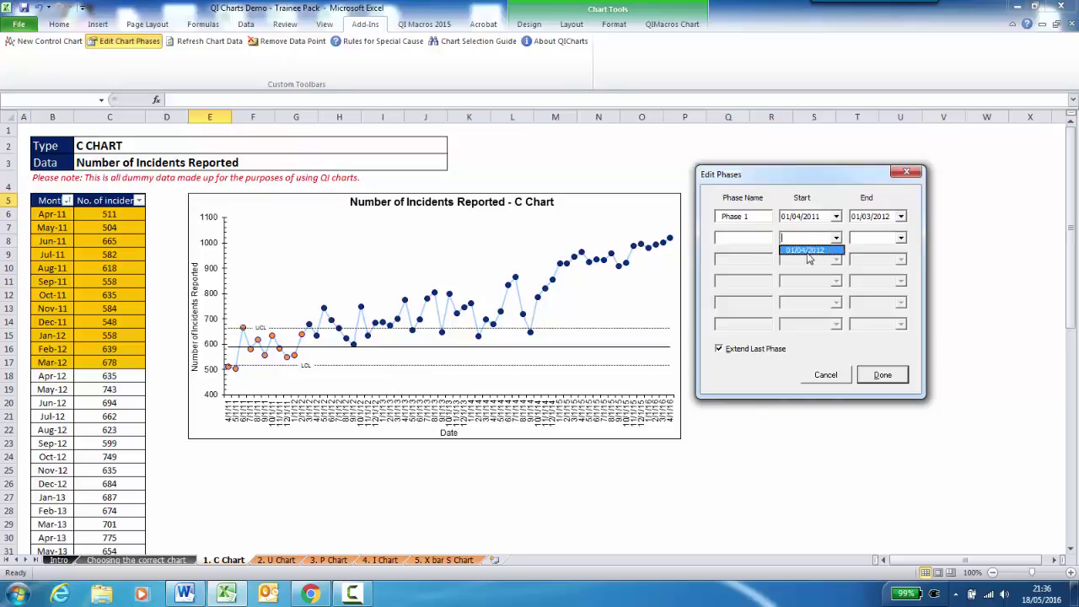
{"action": "left_click", "coordinate": [807, 252]}
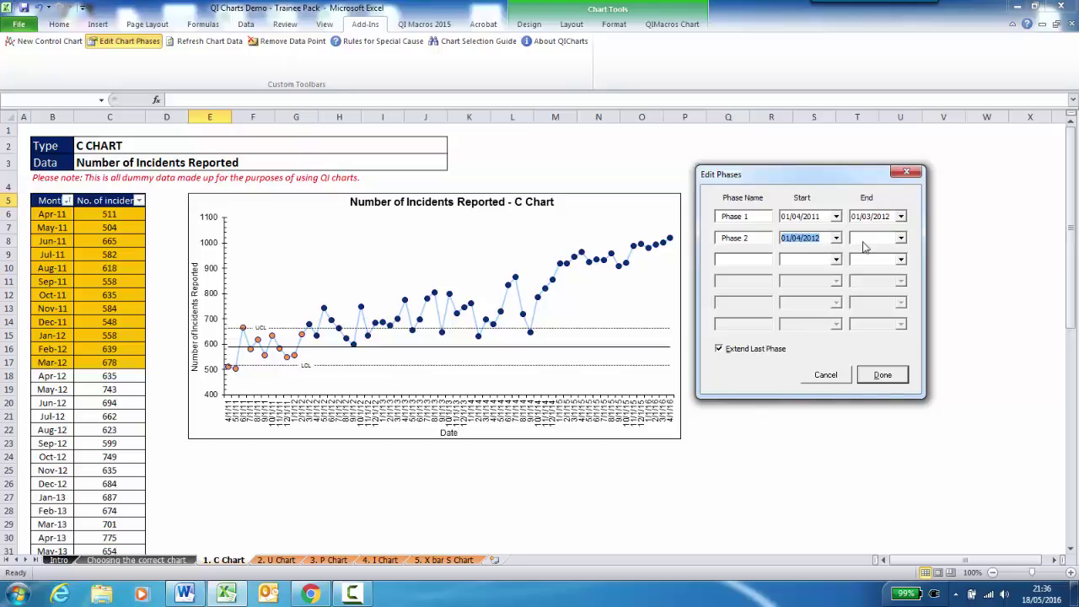
{"action": "left_click", "coordinate": [902, 240]}
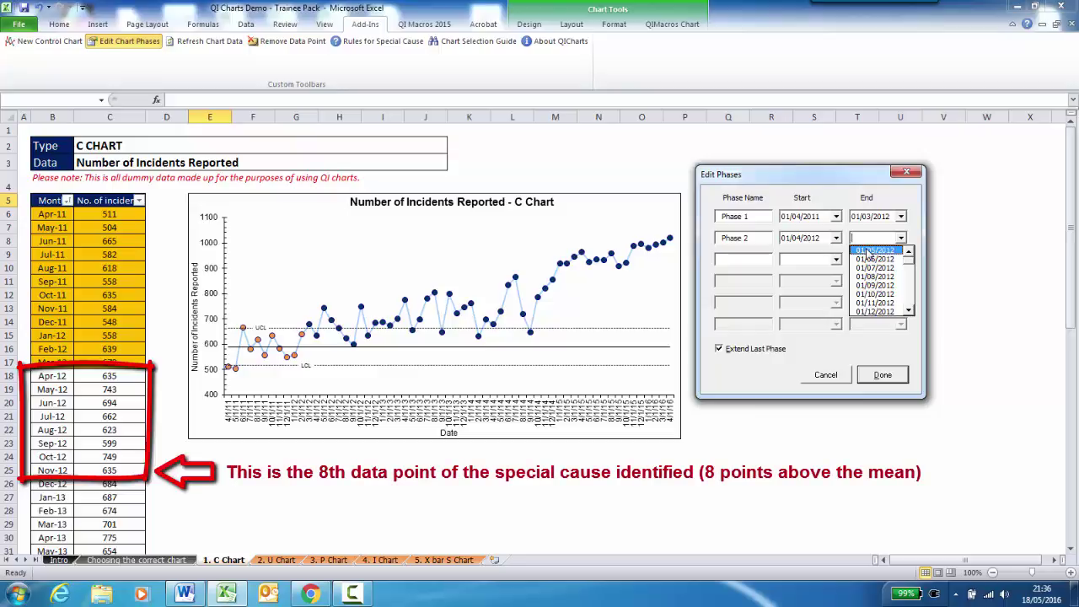
{"action": "left_click", "coordinate": [874, 303]}
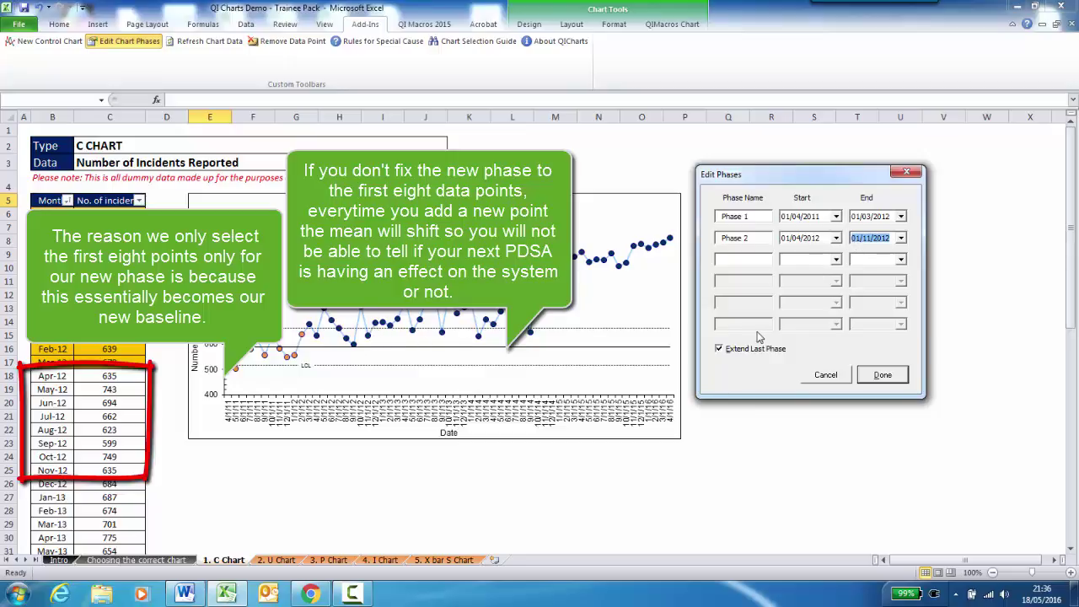
{"action": "left_click", "coordinate": [881, 376]}
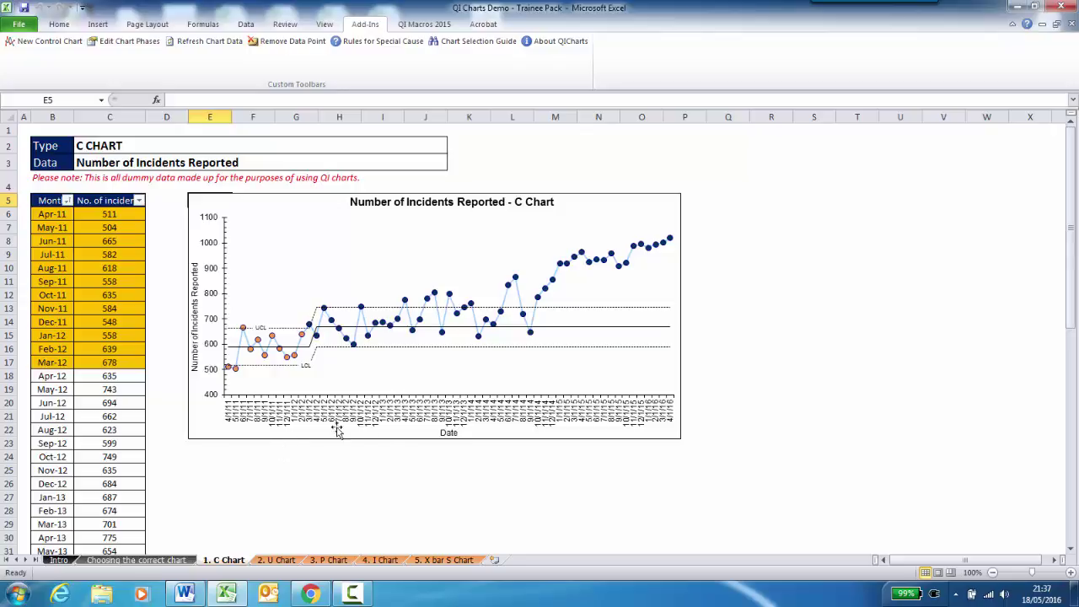
- Reopen the C chart's phase settings and set the end date of Phase 2 to 01/09/2014
{"action": "mouse_move", "coordinate": [539, 300]}
{"action": "left_click", "coordinate": [609, 195]}
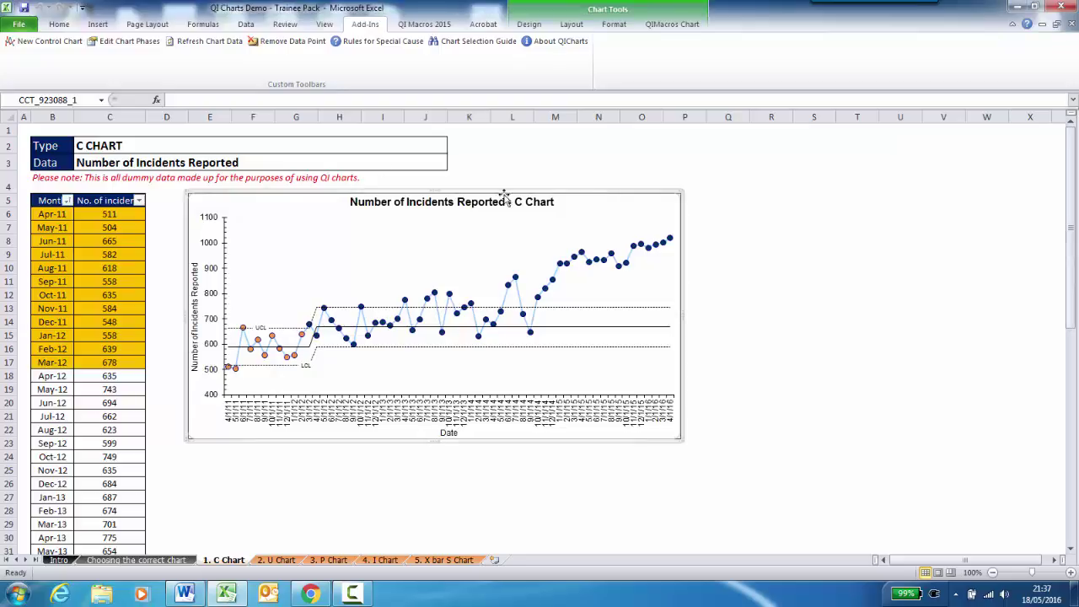
{"action": "left_click", "coordinate": [139, 49]}
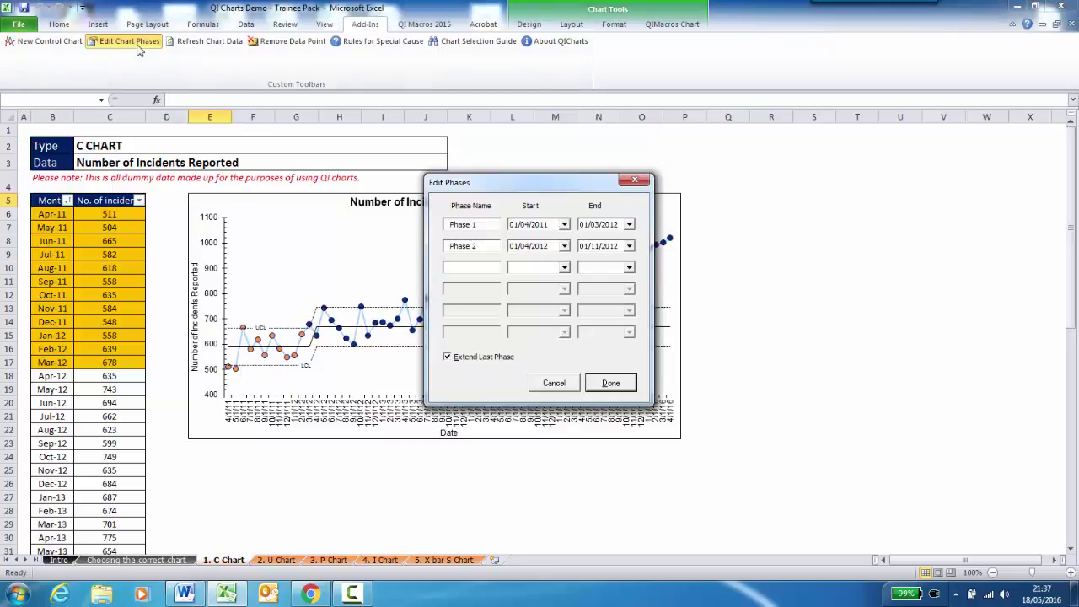
{"action": "left_click", "coordinate": [561, 269]}
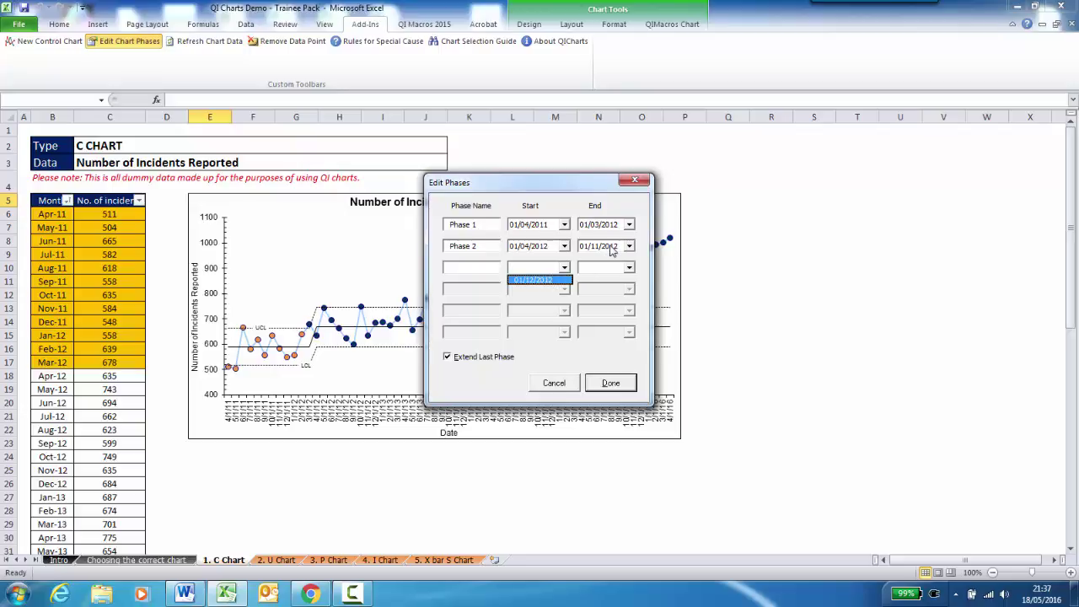
{"action": "left_click", "coordinate": [488, 269]}
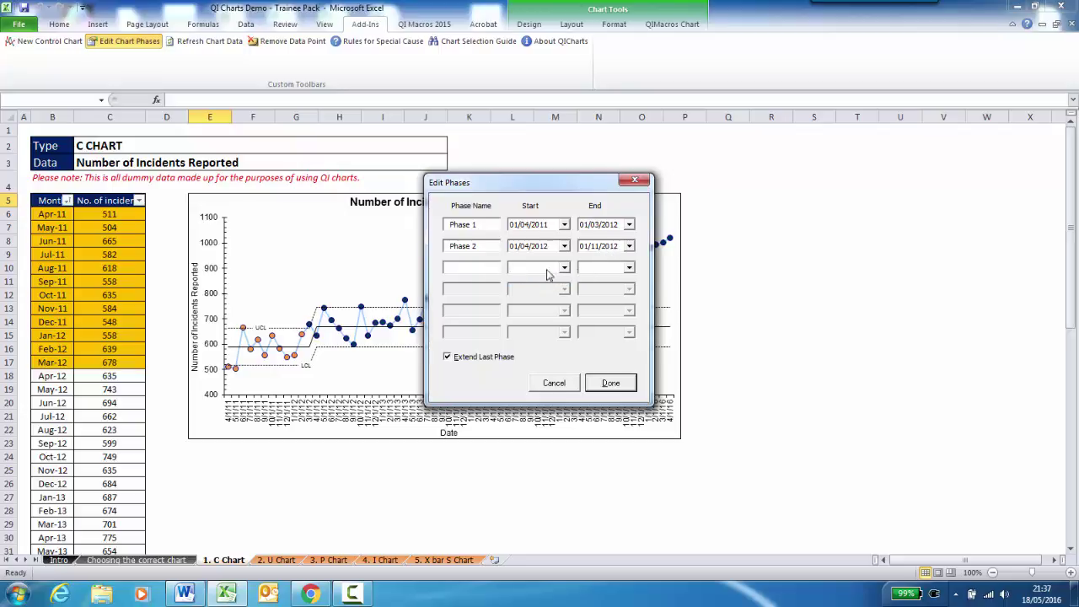
{"action": "left_click", "coordinate": [629, 246]}
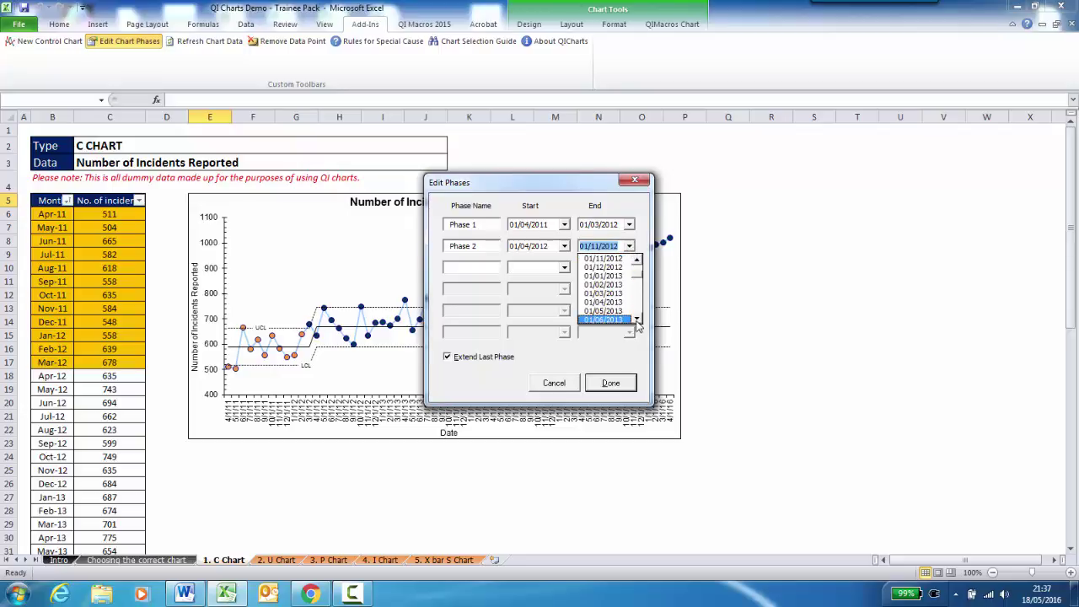
{"action": "scroll", "coordinate": [637, 324], "scroll_direction": "down", "scroll_amount": 3}
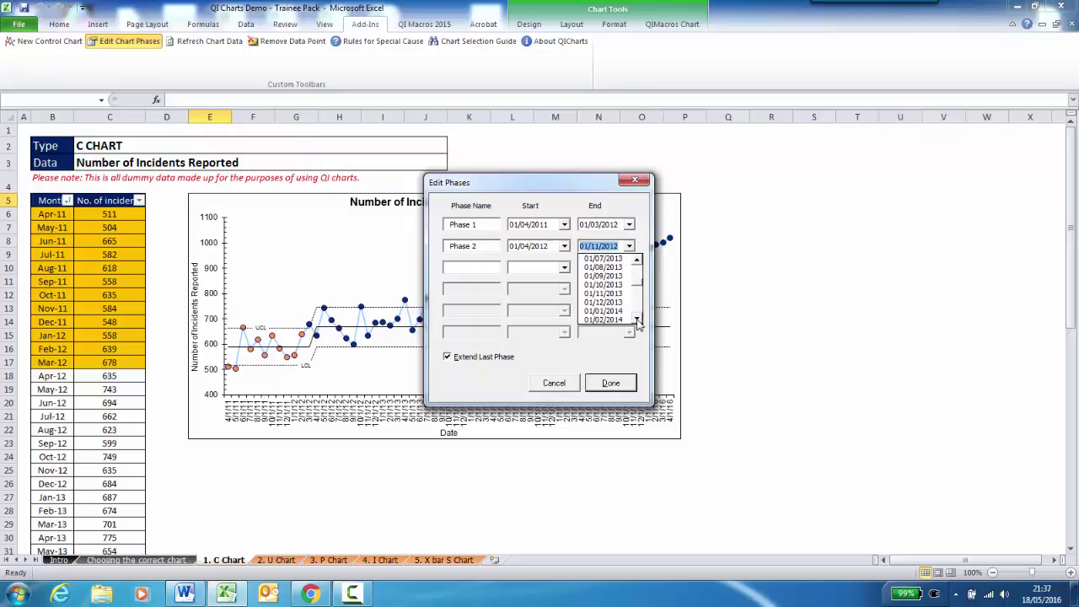
{"action": "left_click", "coordinate": [637, 321]}
{"action": "left_click", "coordinate": [637, 321]}
{"action": "left_click", "coordinate": [637, 322]}
{"action": "left_click", "coordinate": [637, 321]}
{"action": "left_click", "coordinate": [638, 322]}
{"action": "left_click", "coordinate": [637, 321]}
{"action": "left_click", "coordinate": [638, 321]}
{"action": "left_click", "coordinate": [637, 322]}
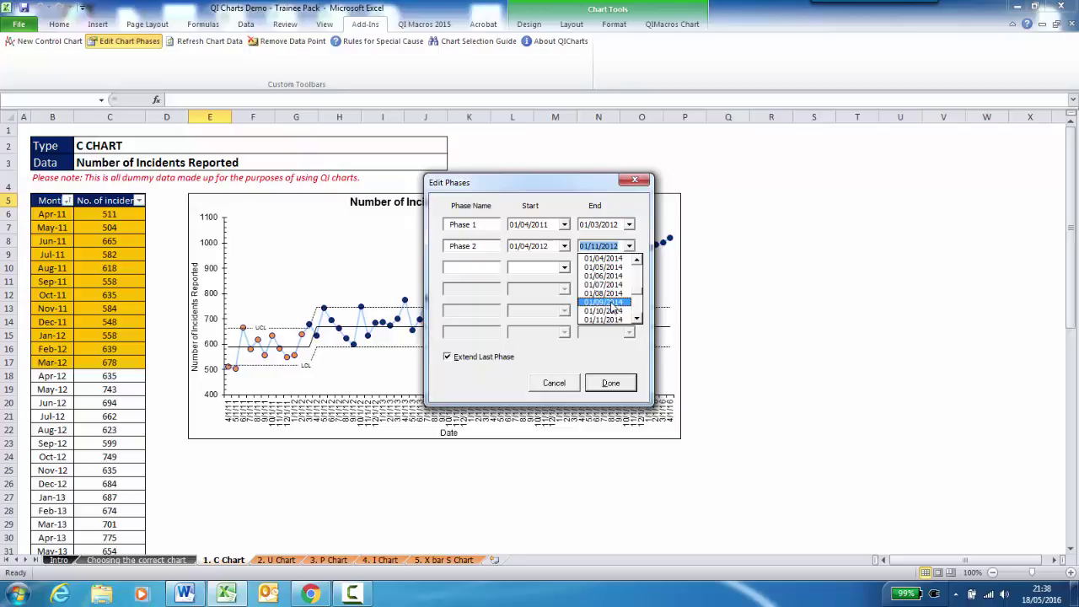
{"action": "left_click", "coordinate": [612, 303]}
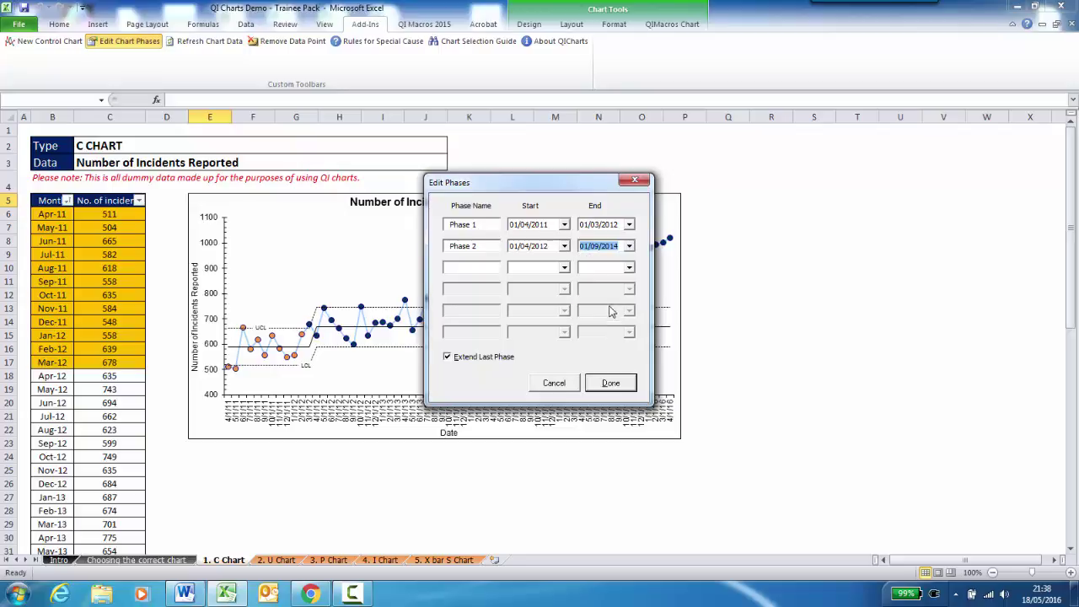
- Add Phase 3 running from 01/10/2014 to 01/05/2015 and apply the phases to the chart
{"action": "left_click", "coordinate": [553, 268]}
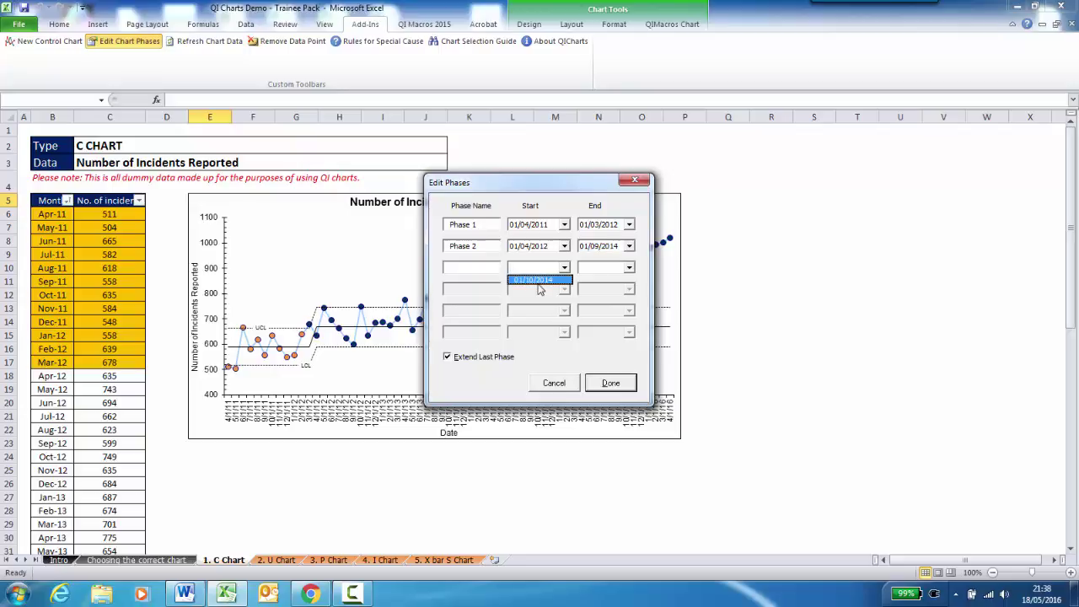
{"action": "left_click", "coordinate": [540, 281]}
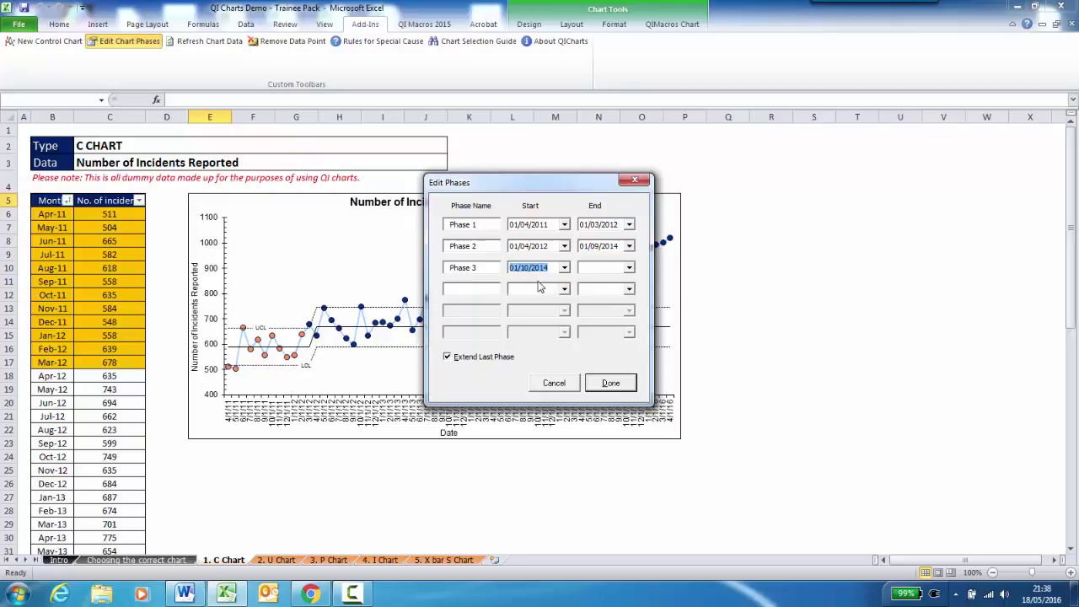
{"action": "left_click", "coordinate": [629, 268]}
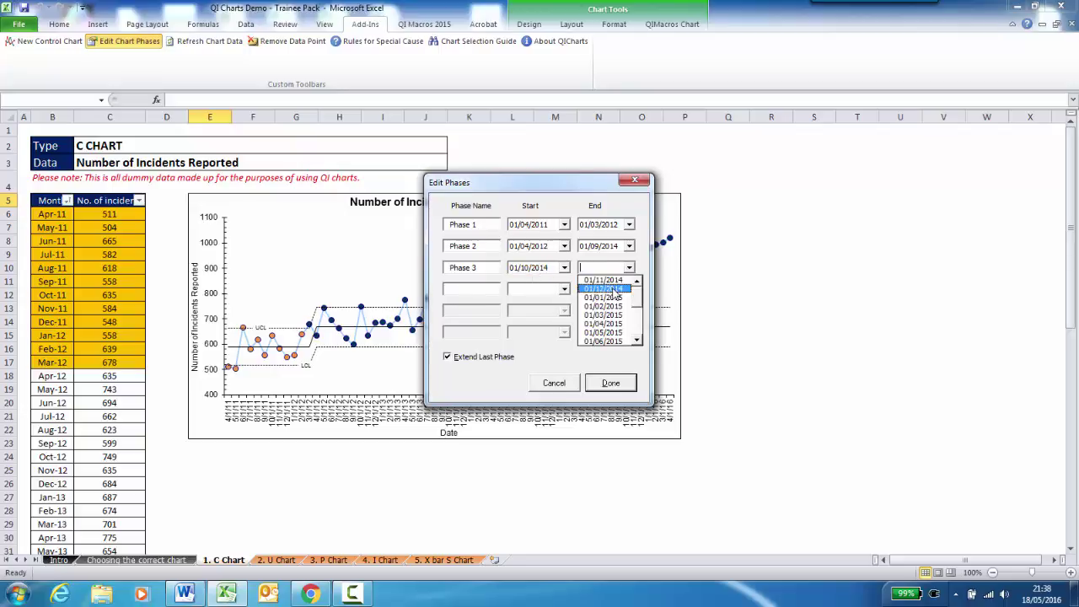
{"action": "left_click", "coordinate": [604, 335]}
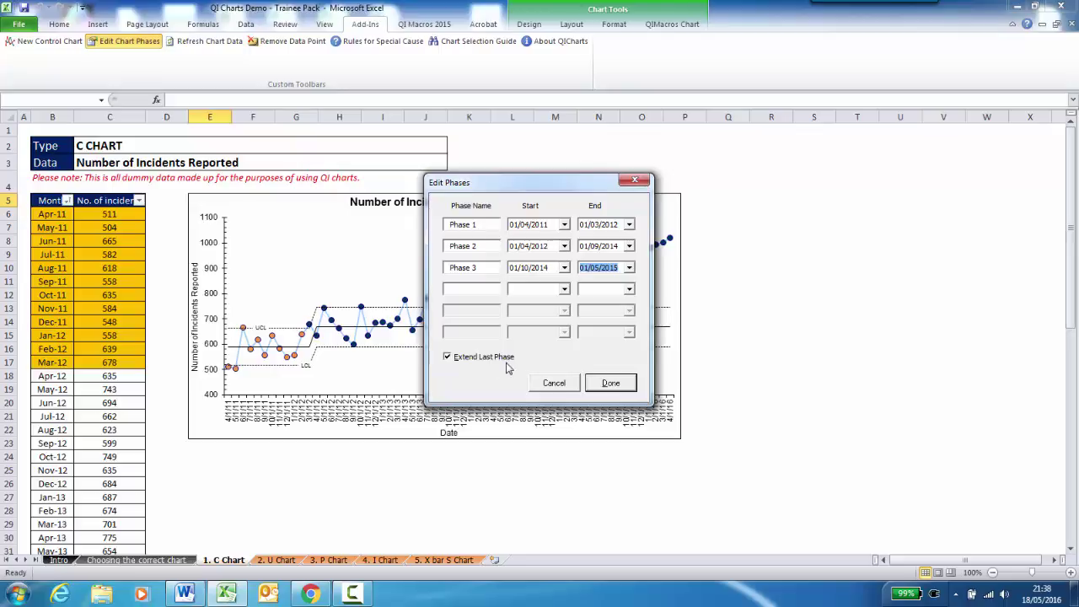
{"action": "left_click", "coordinate": [610, 383]}
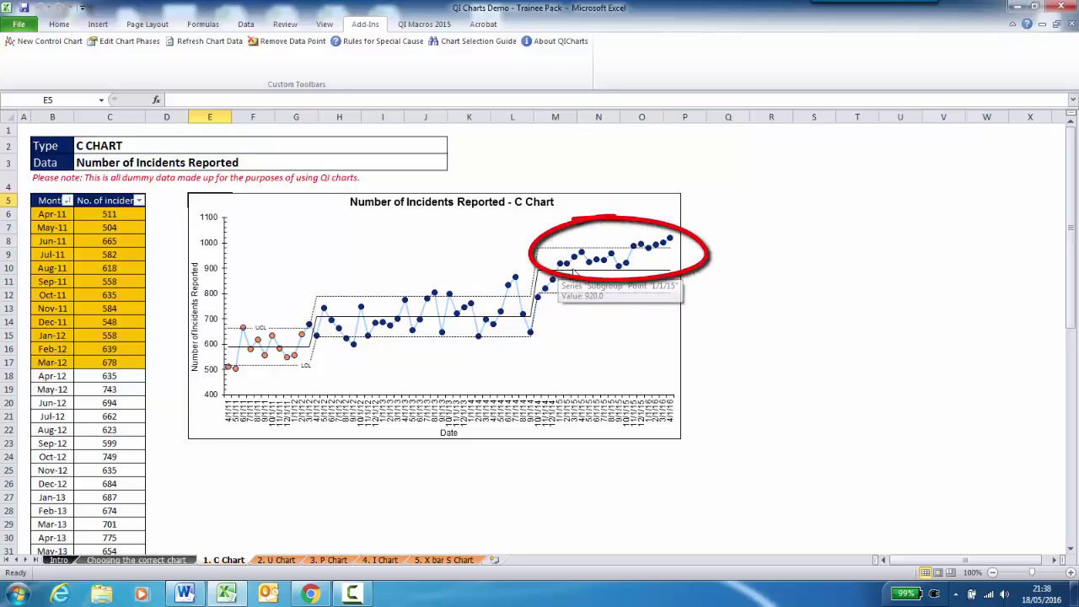
- Reopen the C chart's phase settings and set the end date of Phase 3 to 01/12/2014
{"action": "mouse_move", "coordinate": [561, 269]}
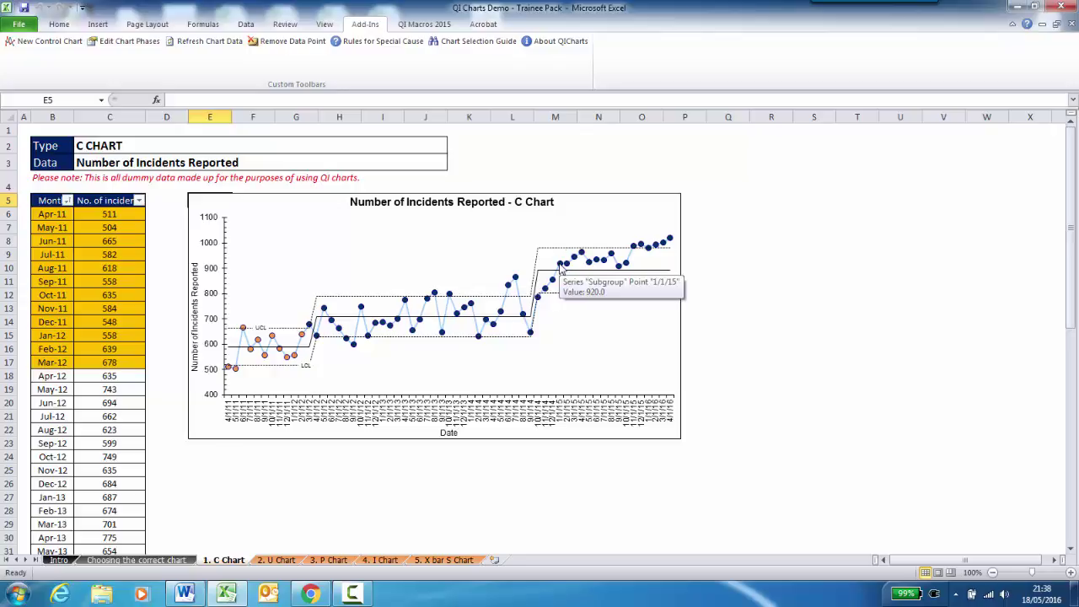
{"action": "left_click", "coordinate": [594, 199]}
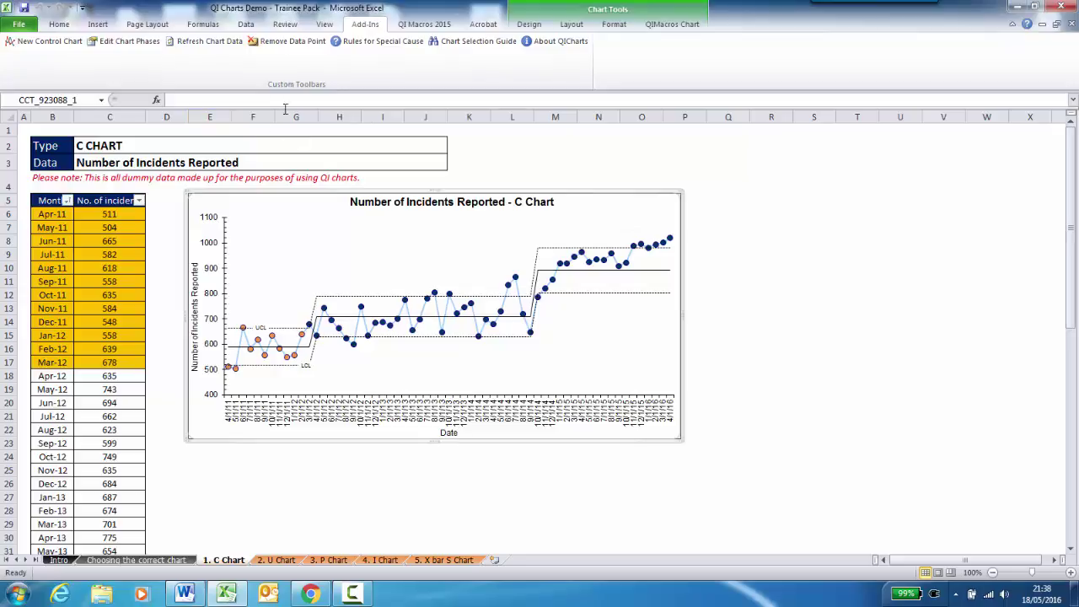
{"action": "left_click", "coordinate": [118, 41]}
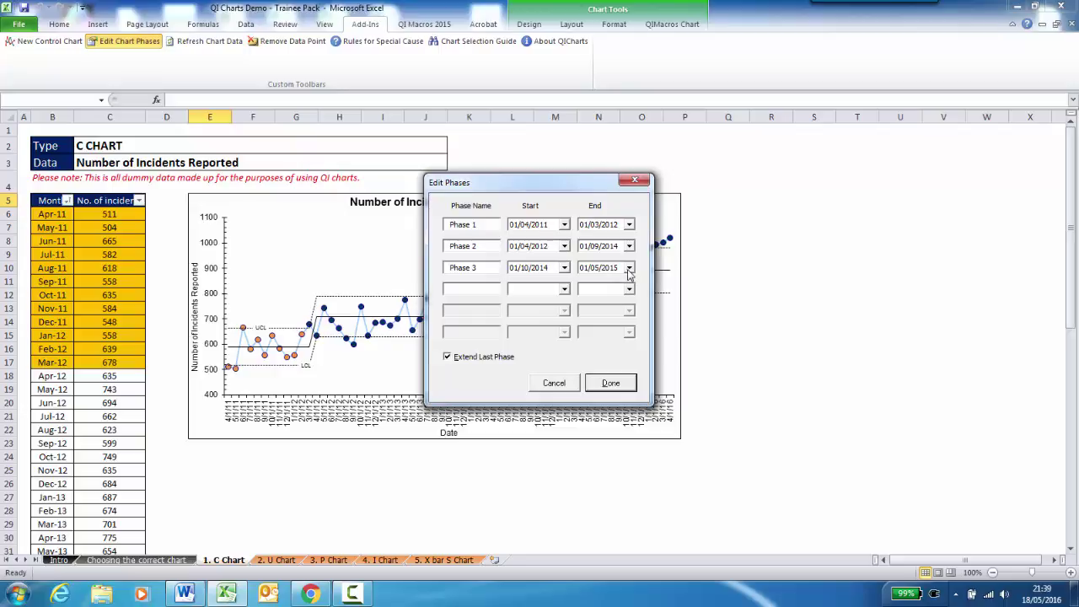
{"action": "left_click", "coordinate": [629, 268]}
{"action": "scroll", "coordinate": [639, 285], "scroll_direction": "up", "scroll_amount": 5}
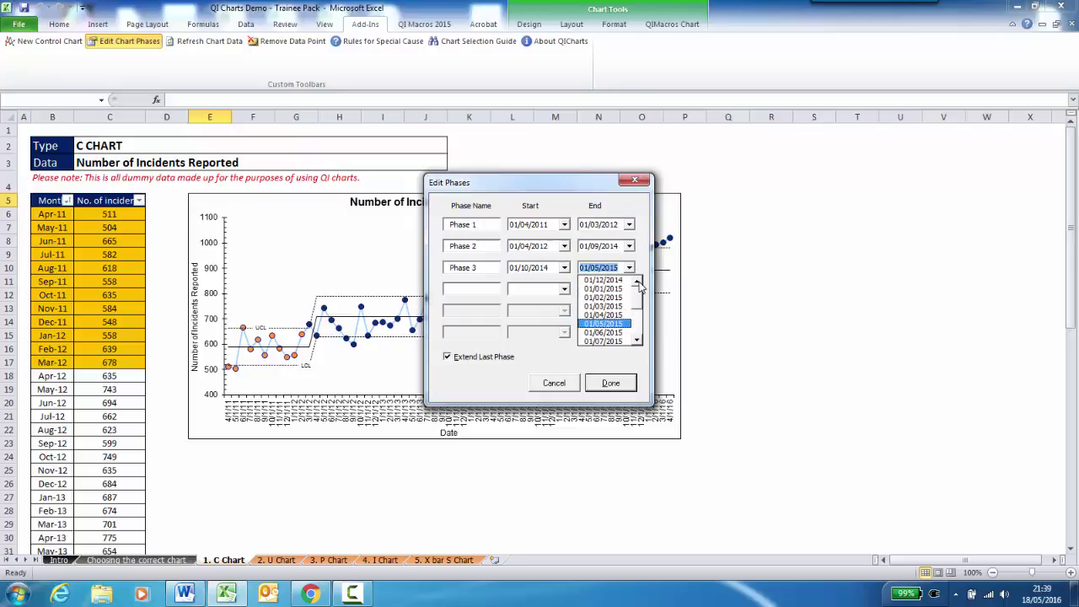
{"action": "left_click", "coordinate": [615, 280]}
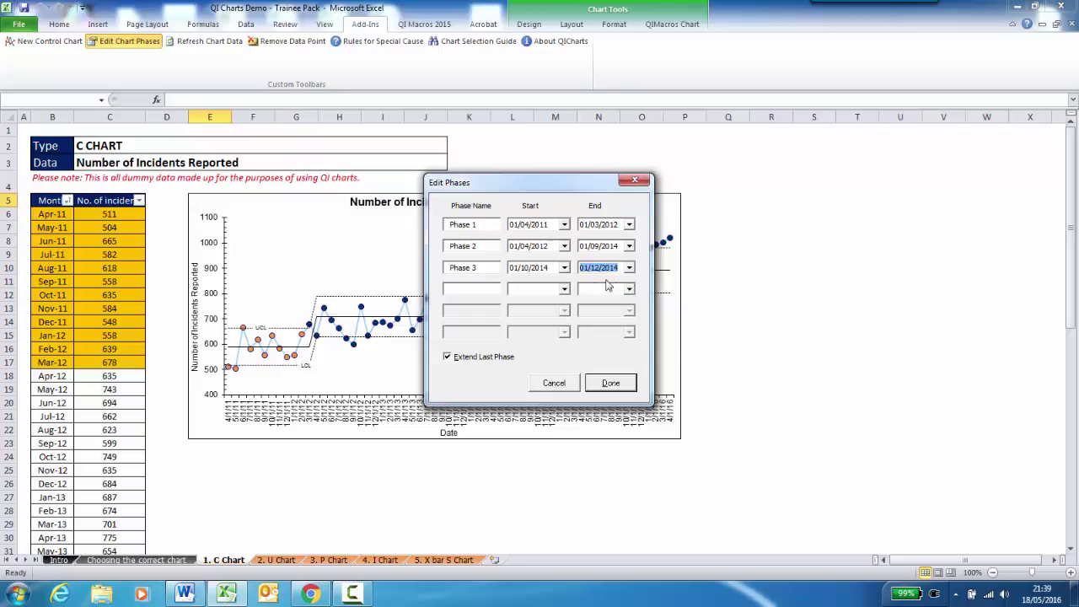
- Add Phase 4 running from 01/01/2015 to 01/08/2015 and apply the phases to the chart
{"action": "left_click", "coordinate": [556, 290]}
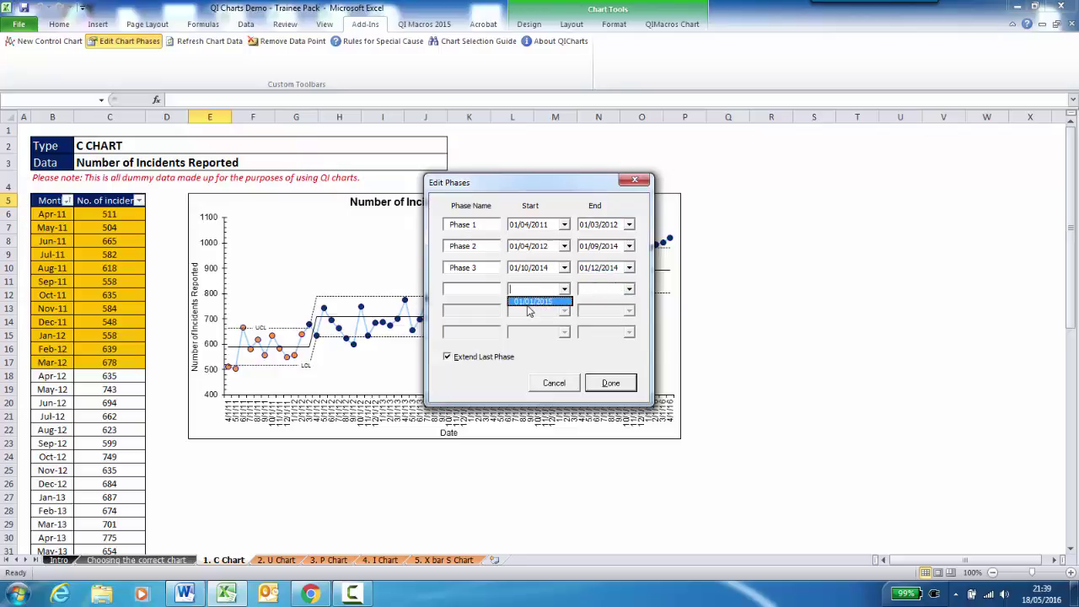
{"action": "left_click", "coordinate": [546, 303]}
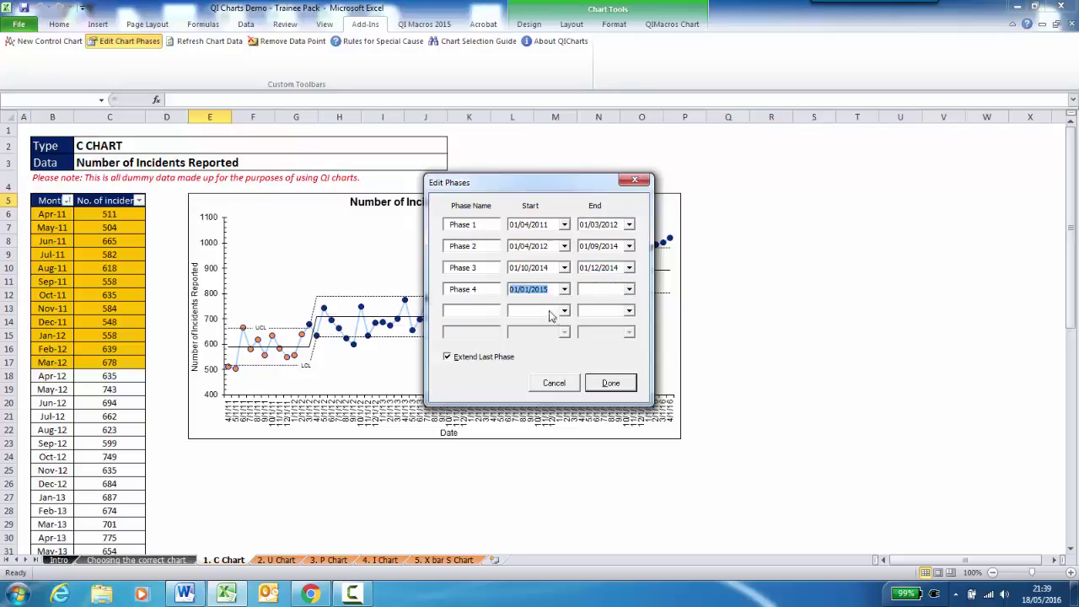
{"action": "left_click", "coordinate": [619, 294]}
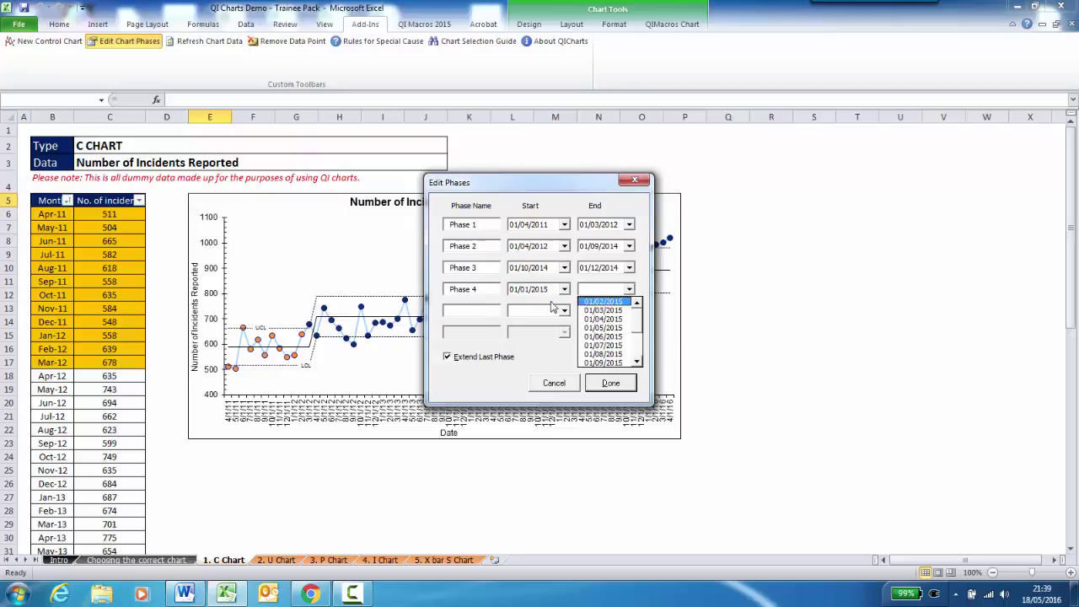
{"action": "left_click", "coordinate": [604, 354]}
{"action": "left_click", "coordinate": [611, 383]}
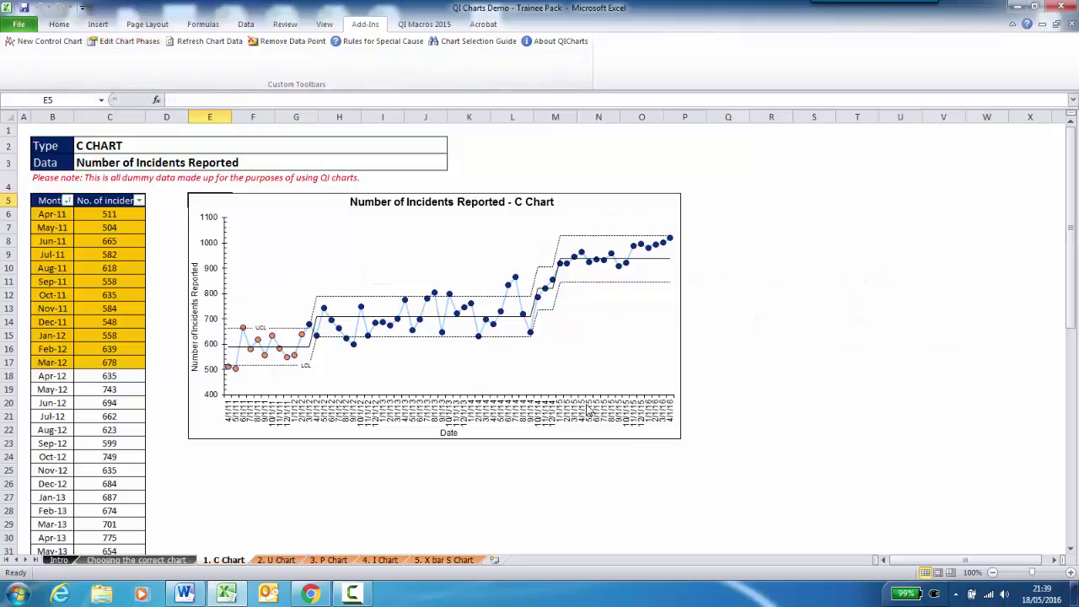
- Format the chart's horizontal axis labels as dates with the English (U.S.) locale and the Mar-01 type
{"action": "right_click", "coordinate": [545, 416]}
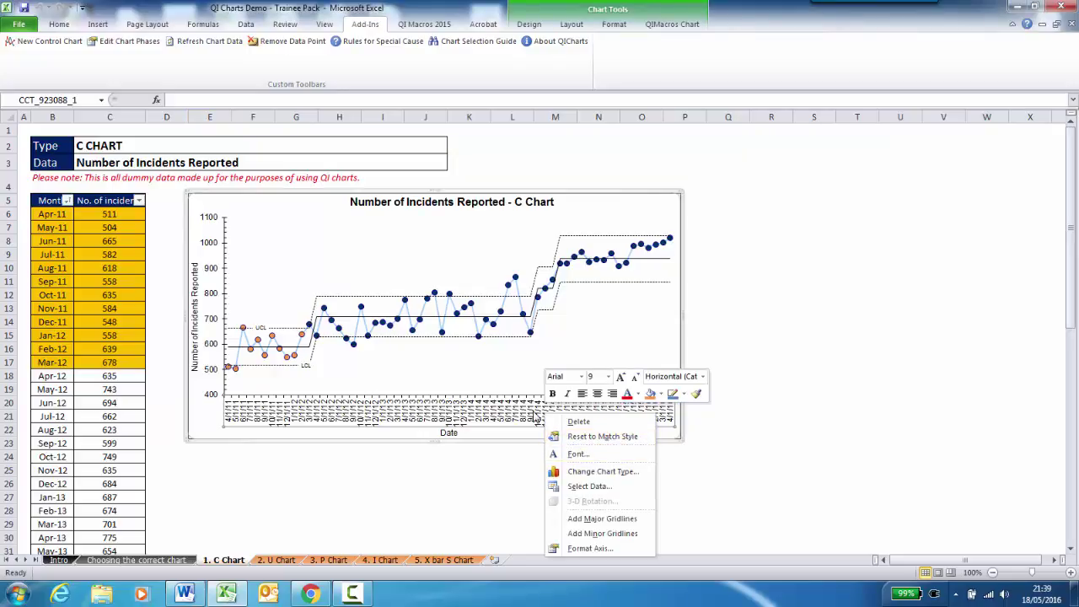
{"action": "left_click", "coordinate": [593, 548]}
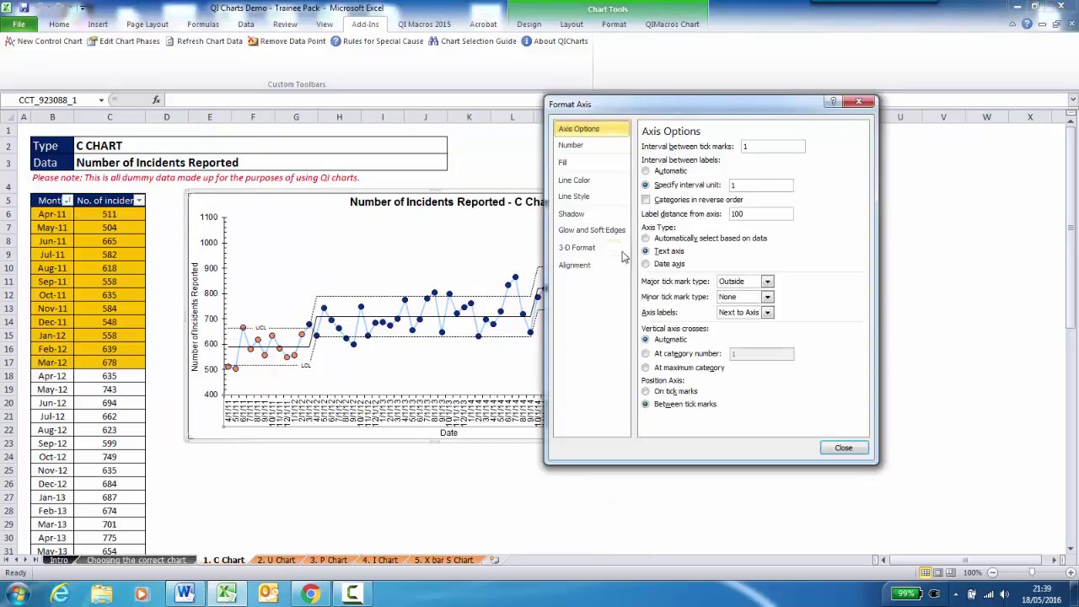
{"action": "left_click", "coordinate": [599, 148]}
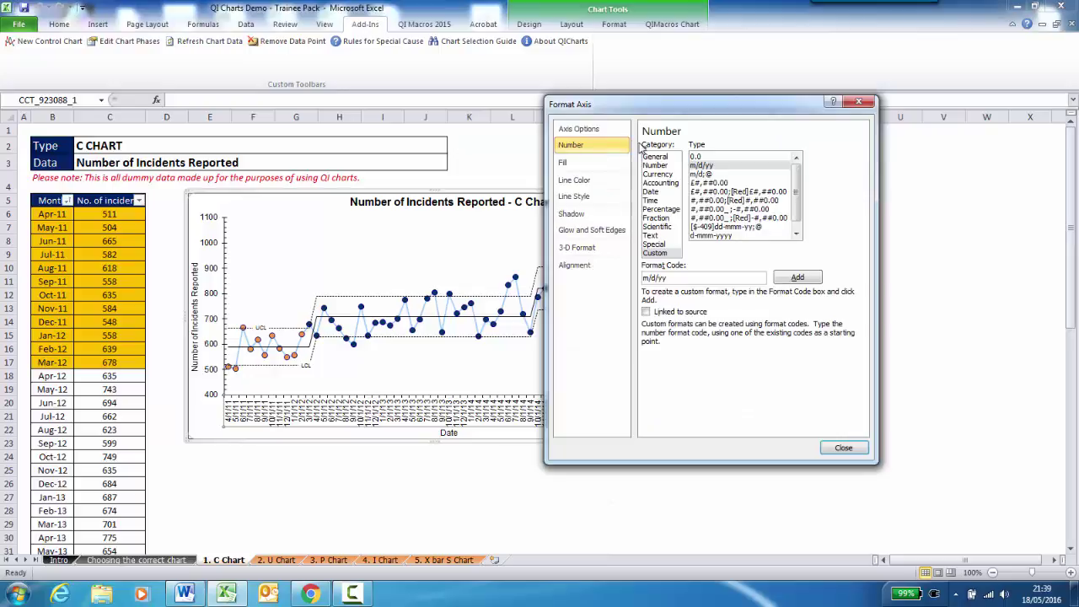
{"action": "left_click", "coordinate": [653, 193]}
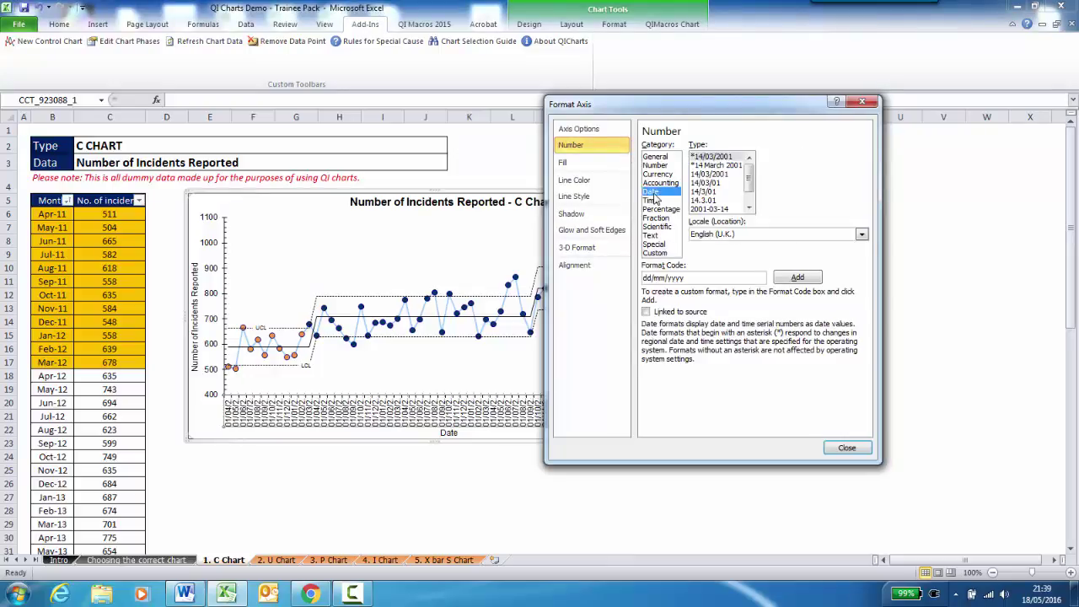
{"action": "left_click", "coordinate": [696, 236]}
{"action": "left_click", "coordinate": [706, 248]}
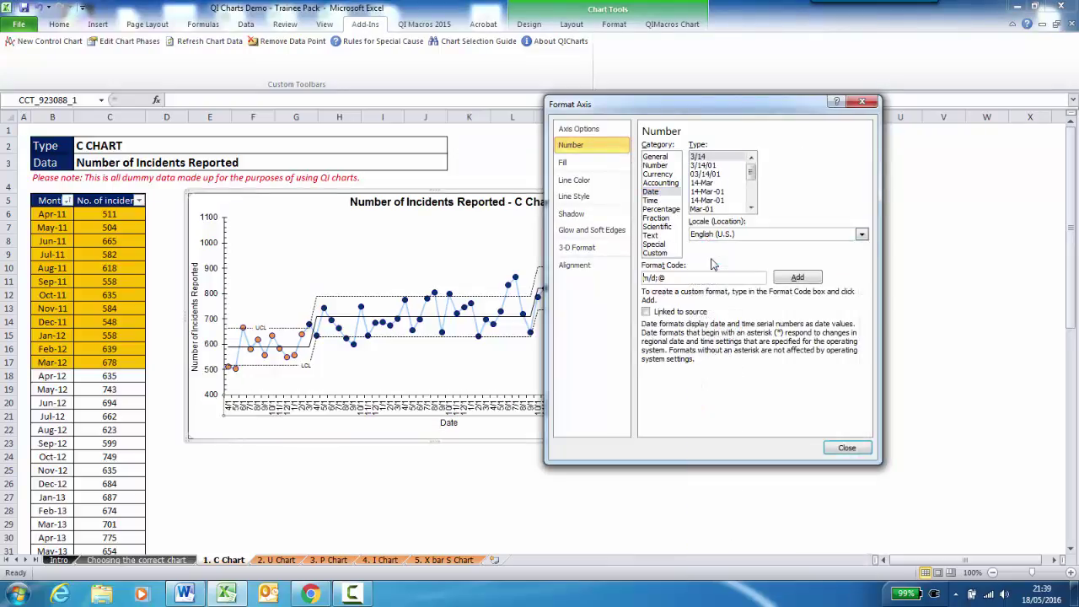
{"action": "left_click", "coordinate": [713, 209]}
{"action": "left_click", "coordinate": [846, 448]}
{"action": "left_click", "coordinate": [794, 388]}
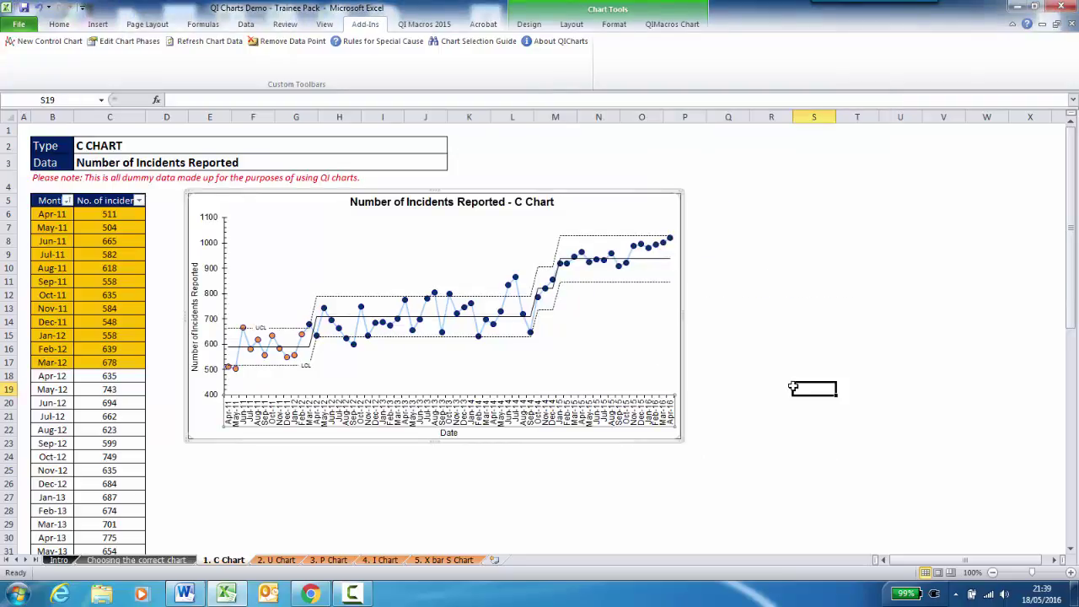